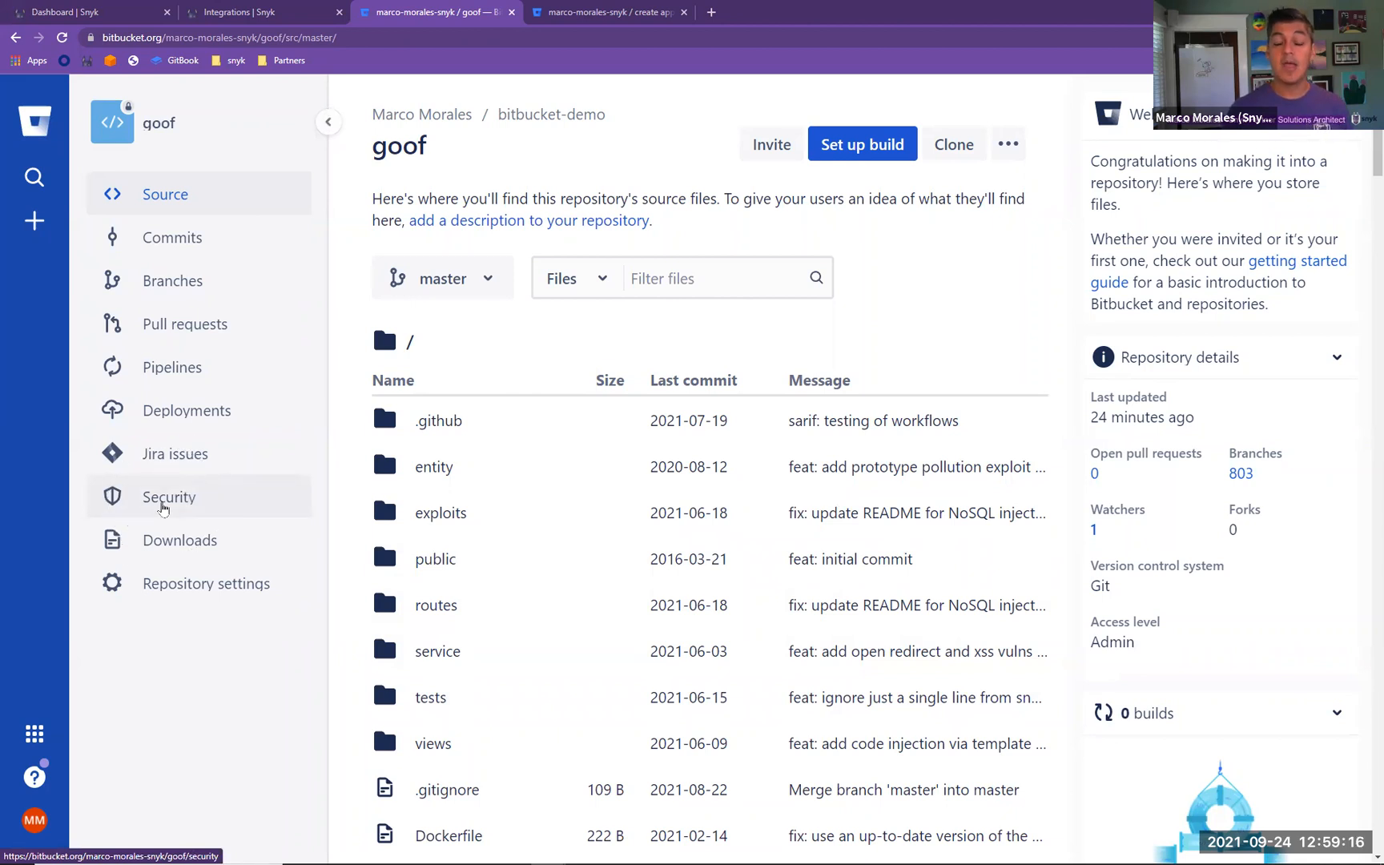
From the goof repository's Security page, start the Snyk integration and allow its requested permissions.
{"action": "left_click", "coordinate": [164, 497]}
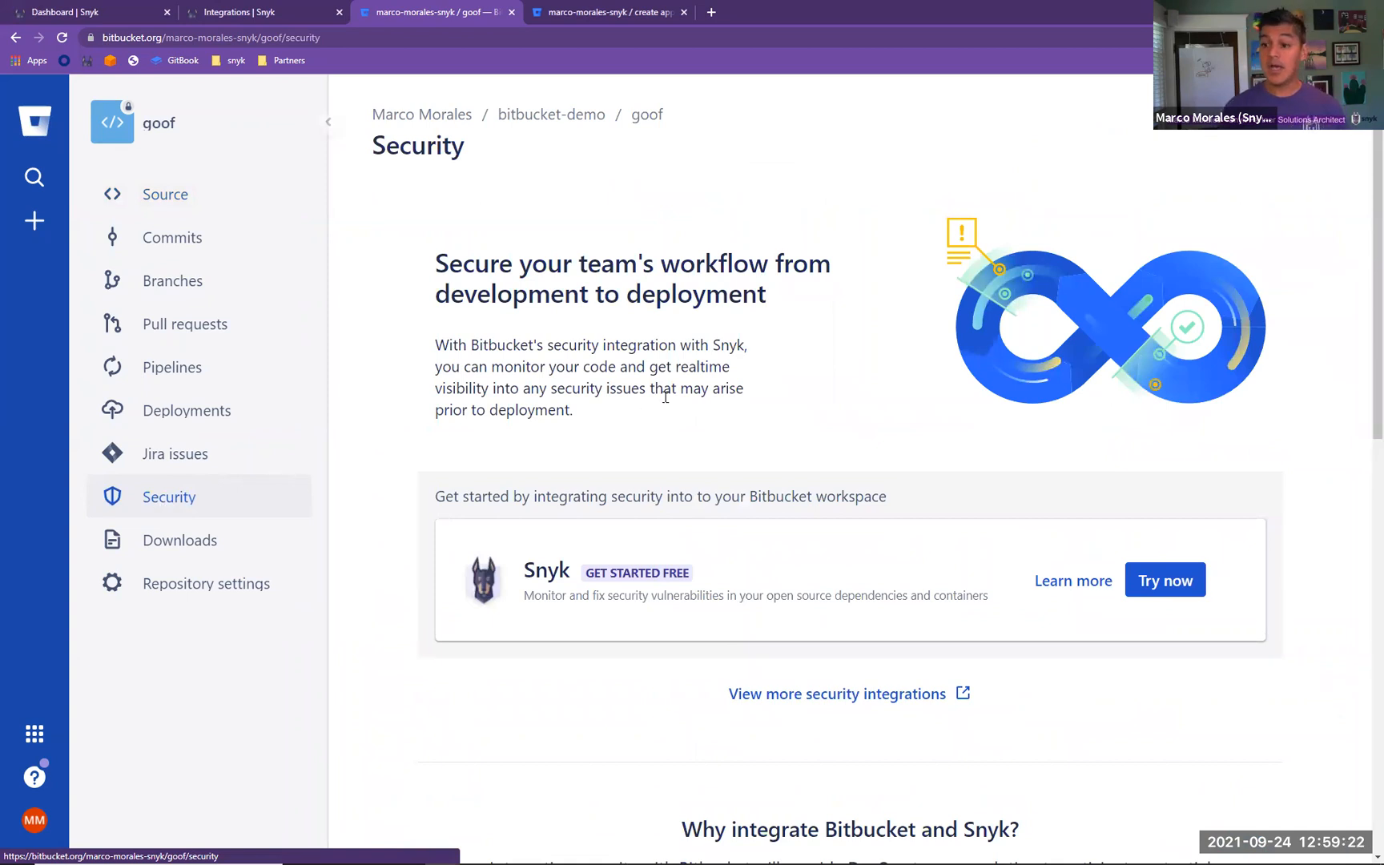
{"action": "left_click", "coordinate": [1161, 575]}
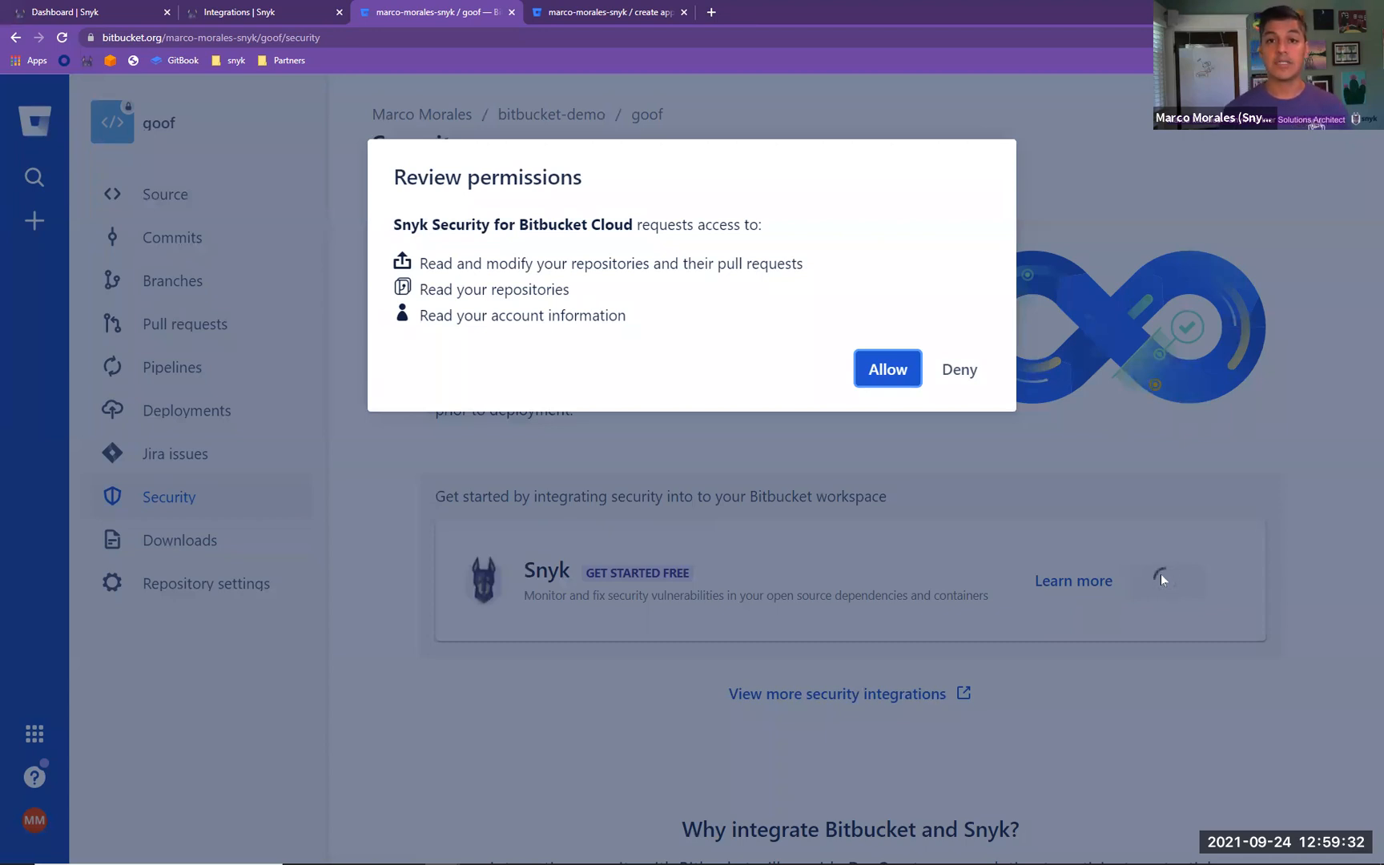
{"action": "left_click", "coordinate": [894, 371]}
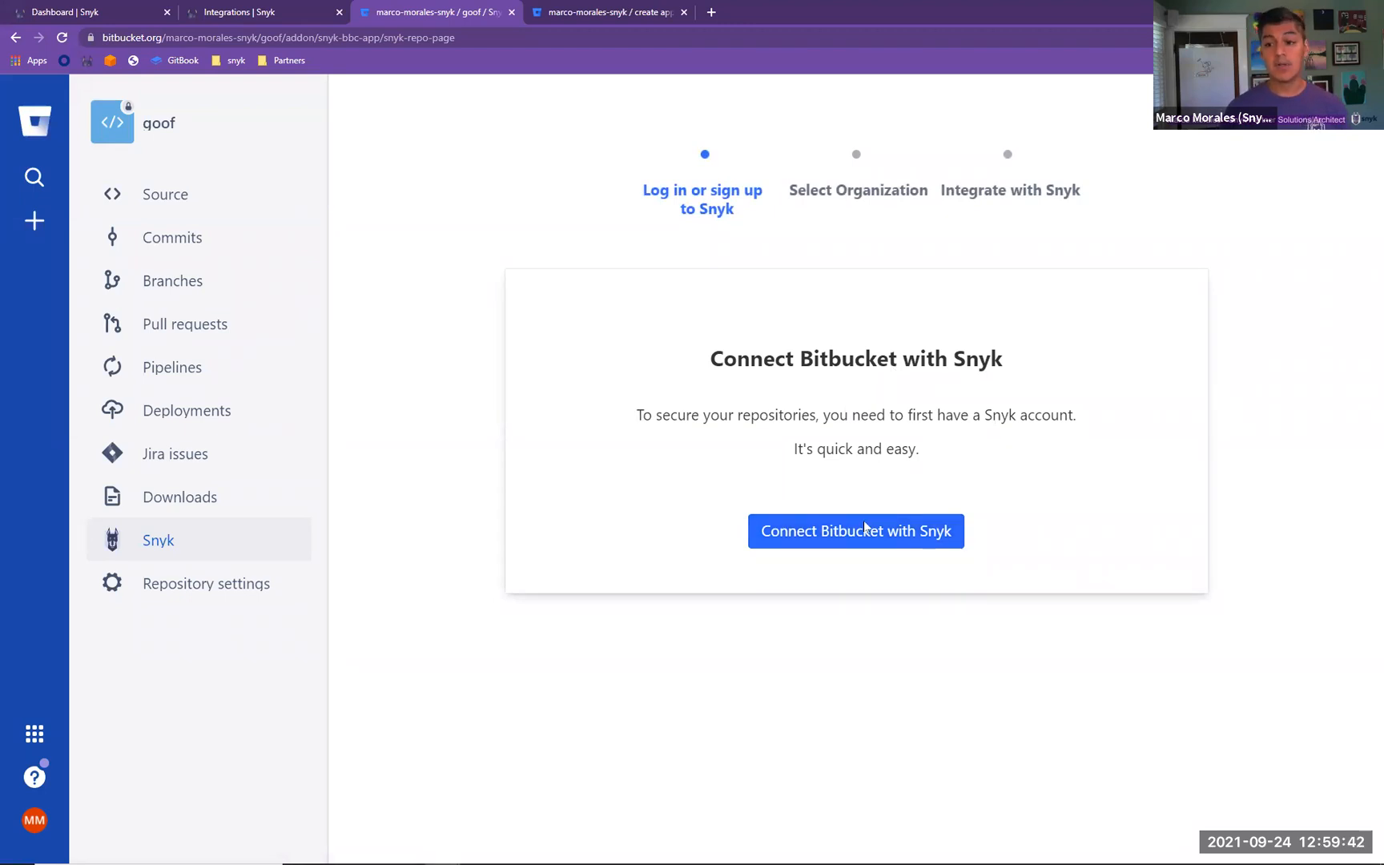
Connect Bitbucket with the Snyk account via the Snyk Auth Page and dismiss it.
{"action": "left_click", "coordinate": [866, 531]}
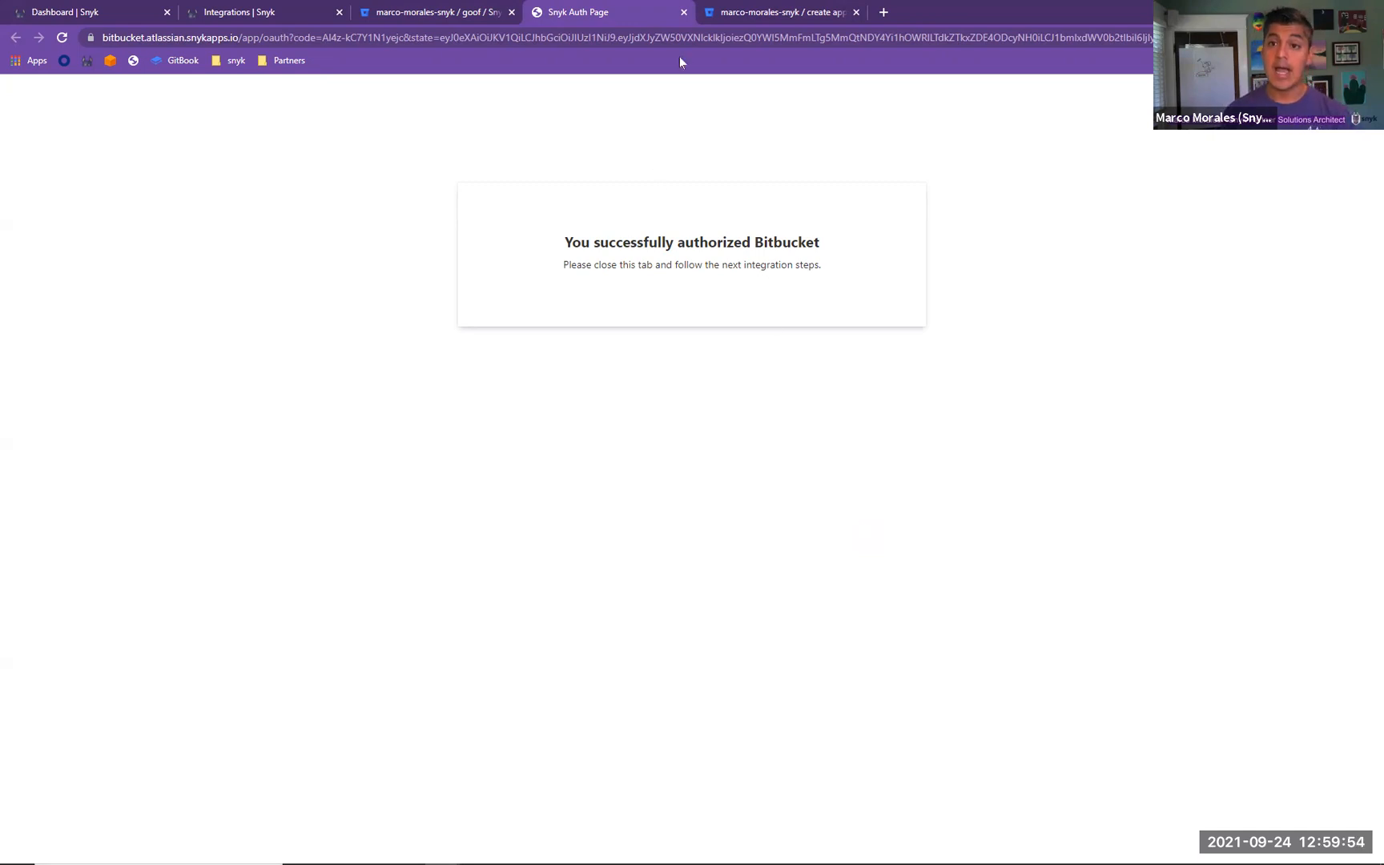
{"action": "left_click", "coordinate": [684, 14]}
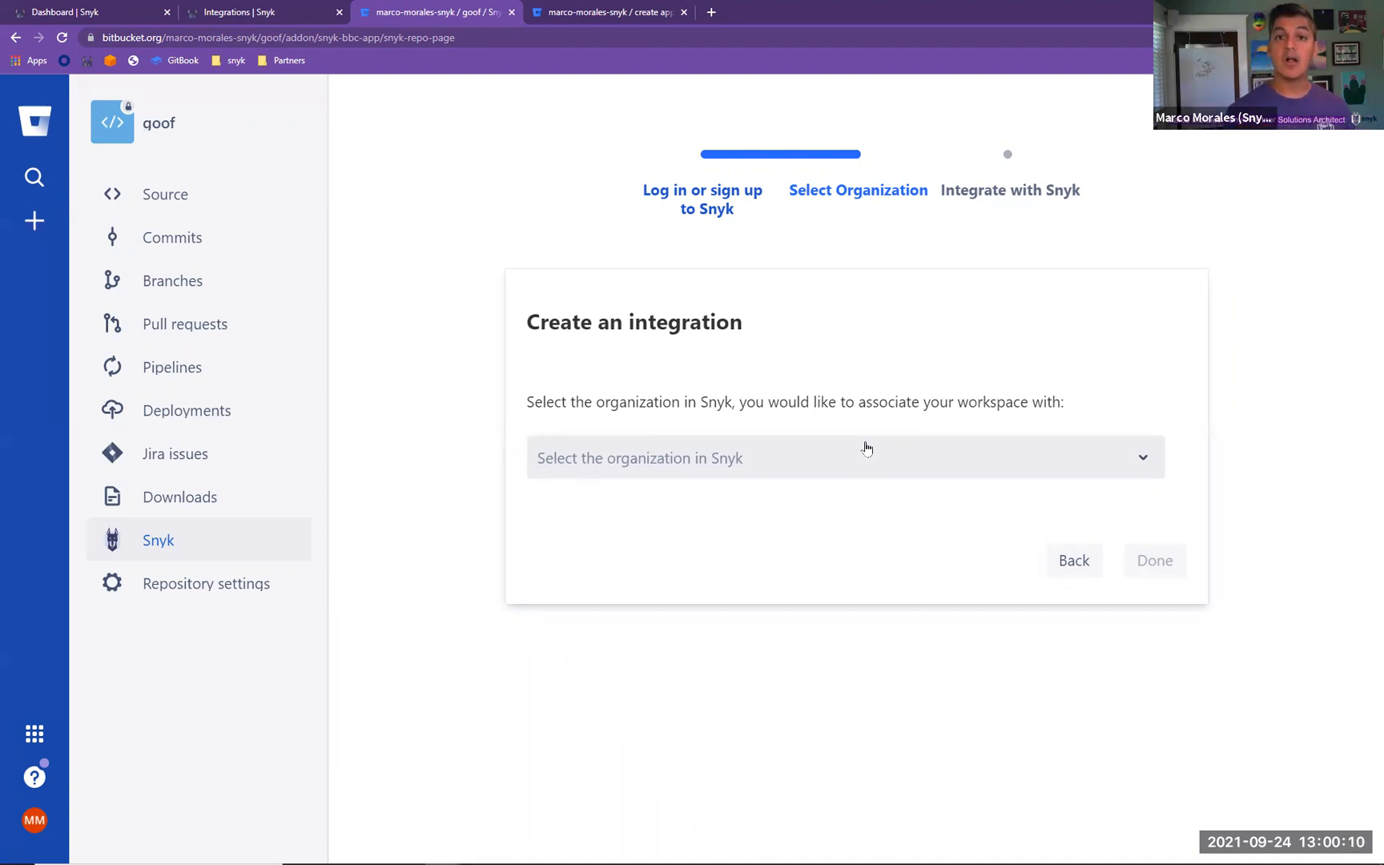
Select the bitbucket-demo Snyk organization and confirm with Done.
{"action": "left_click", "coordinate": [932, 459]}
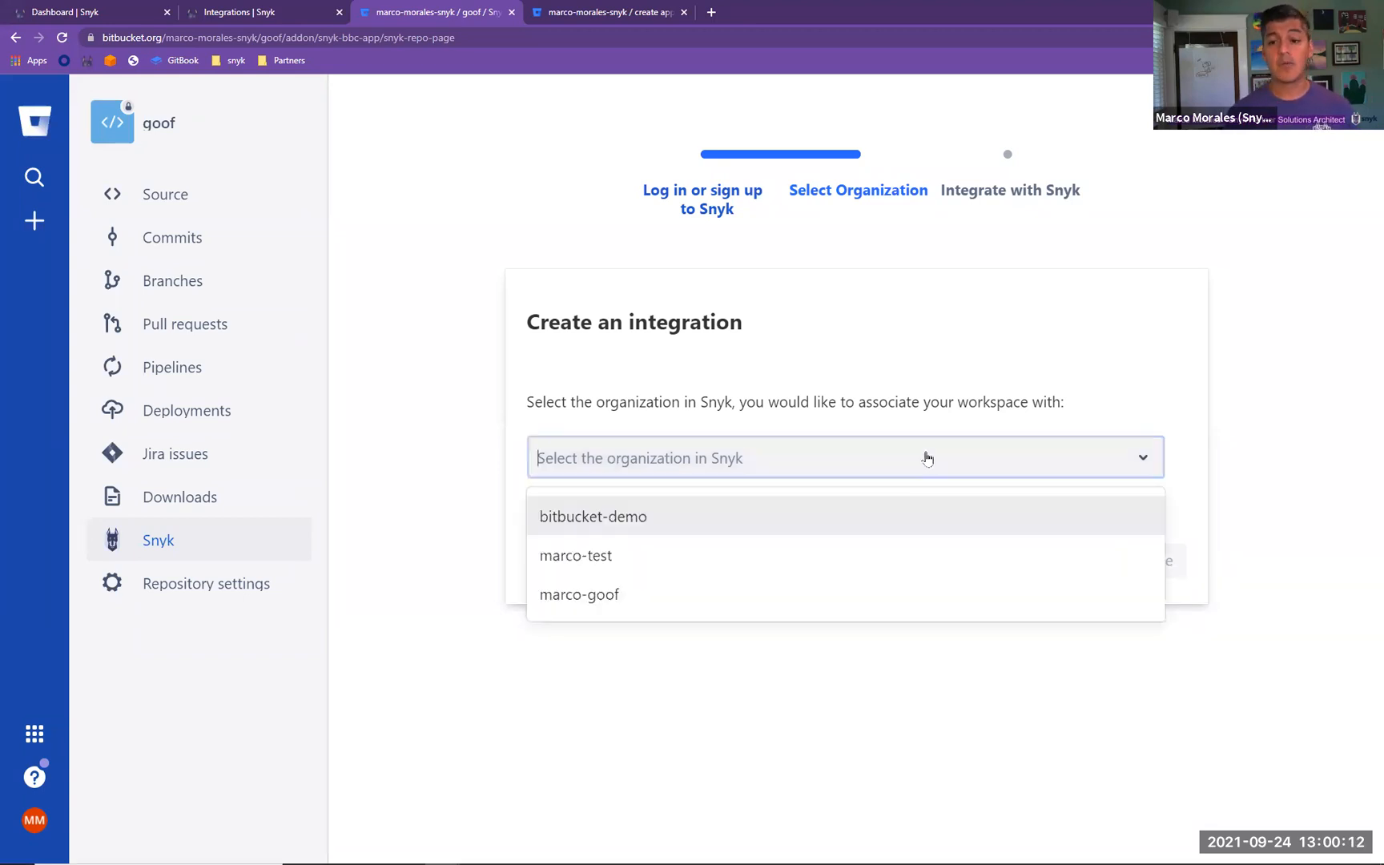
{"action": "left_click", "coordinate": [696, 519]}
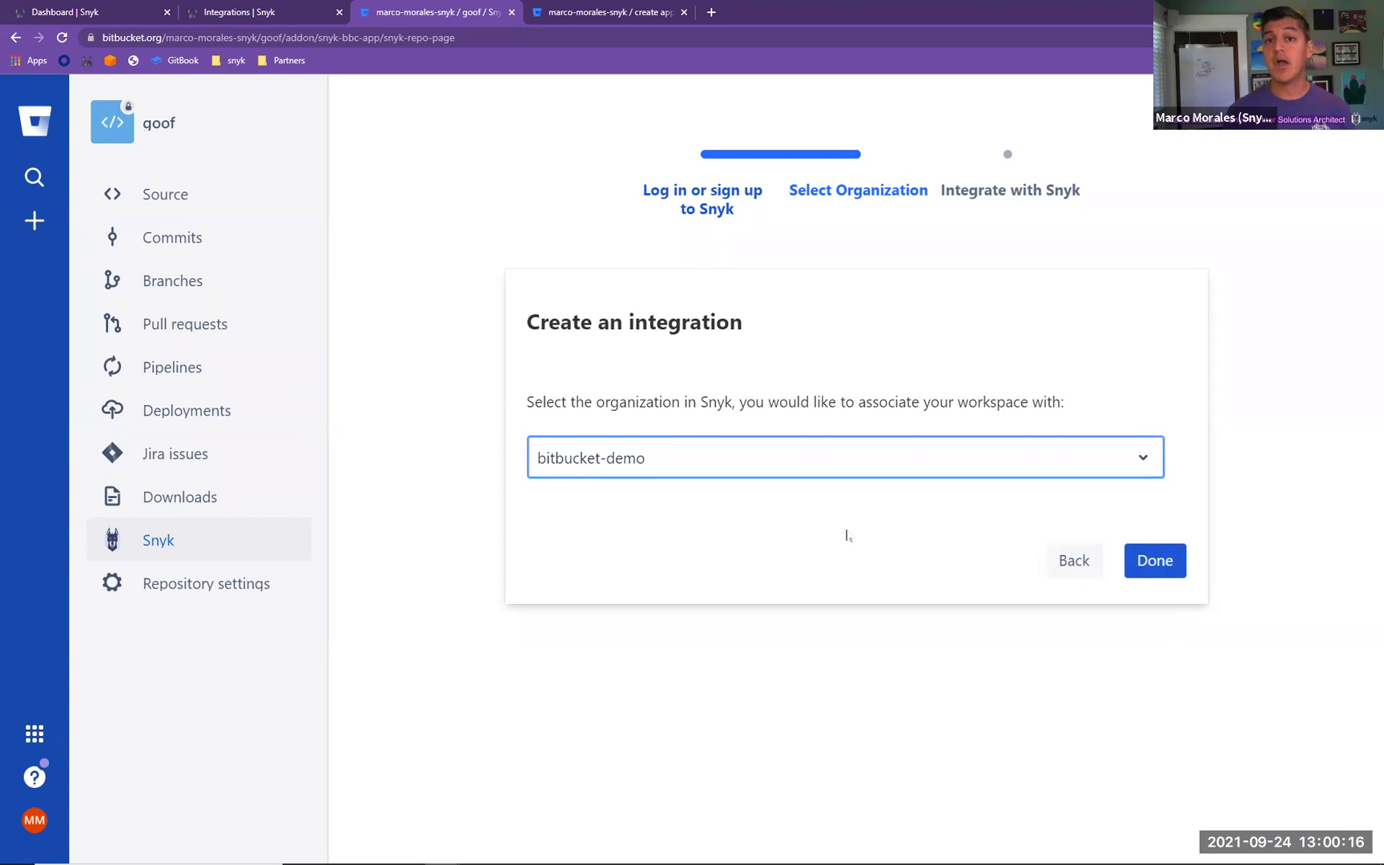
{"action": "left_click", "coordinate": [1155, 563]}
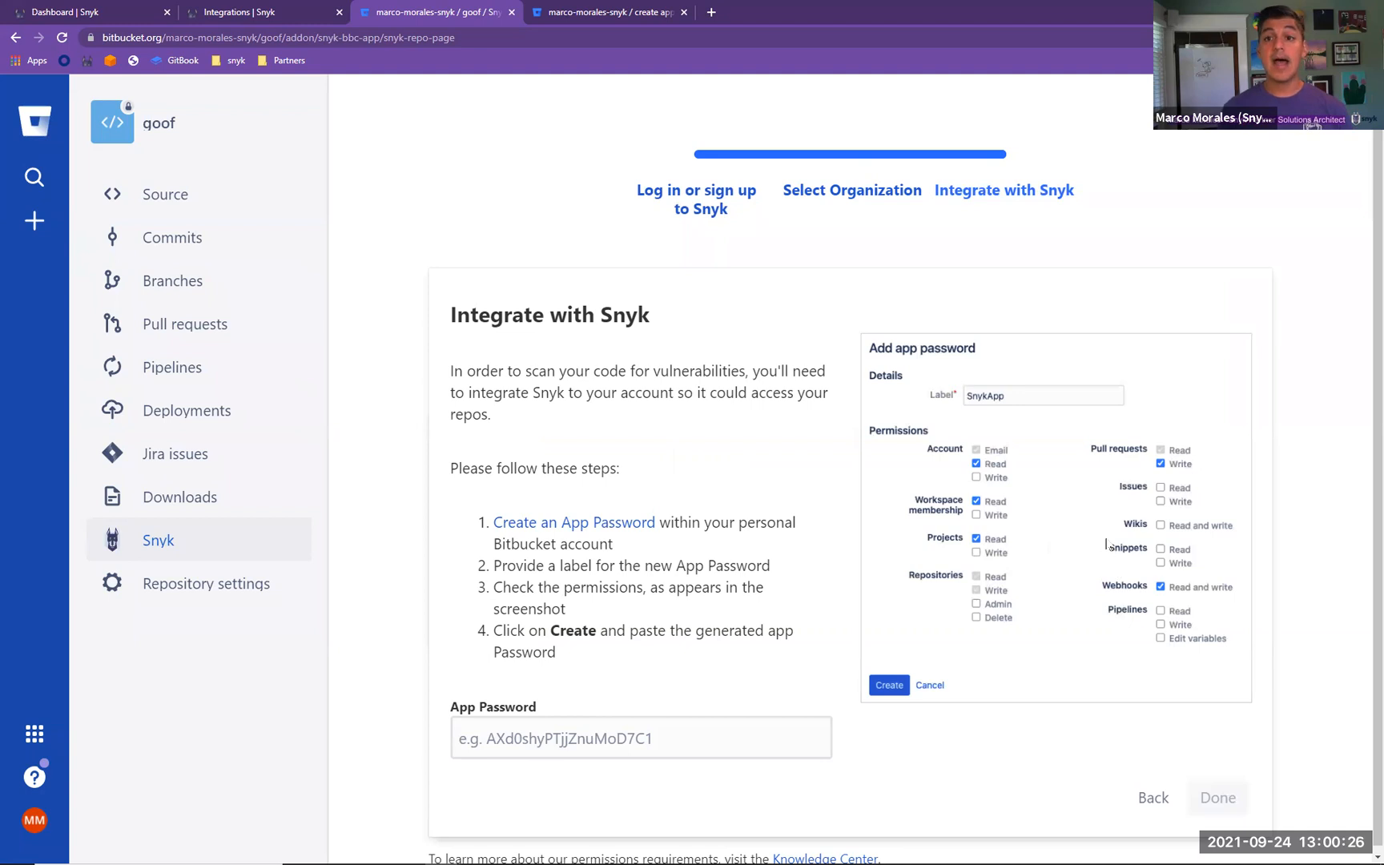
Create the snyk app password and copy the generated value.
{"action": "left_click", "coordinate": [618, 16]}
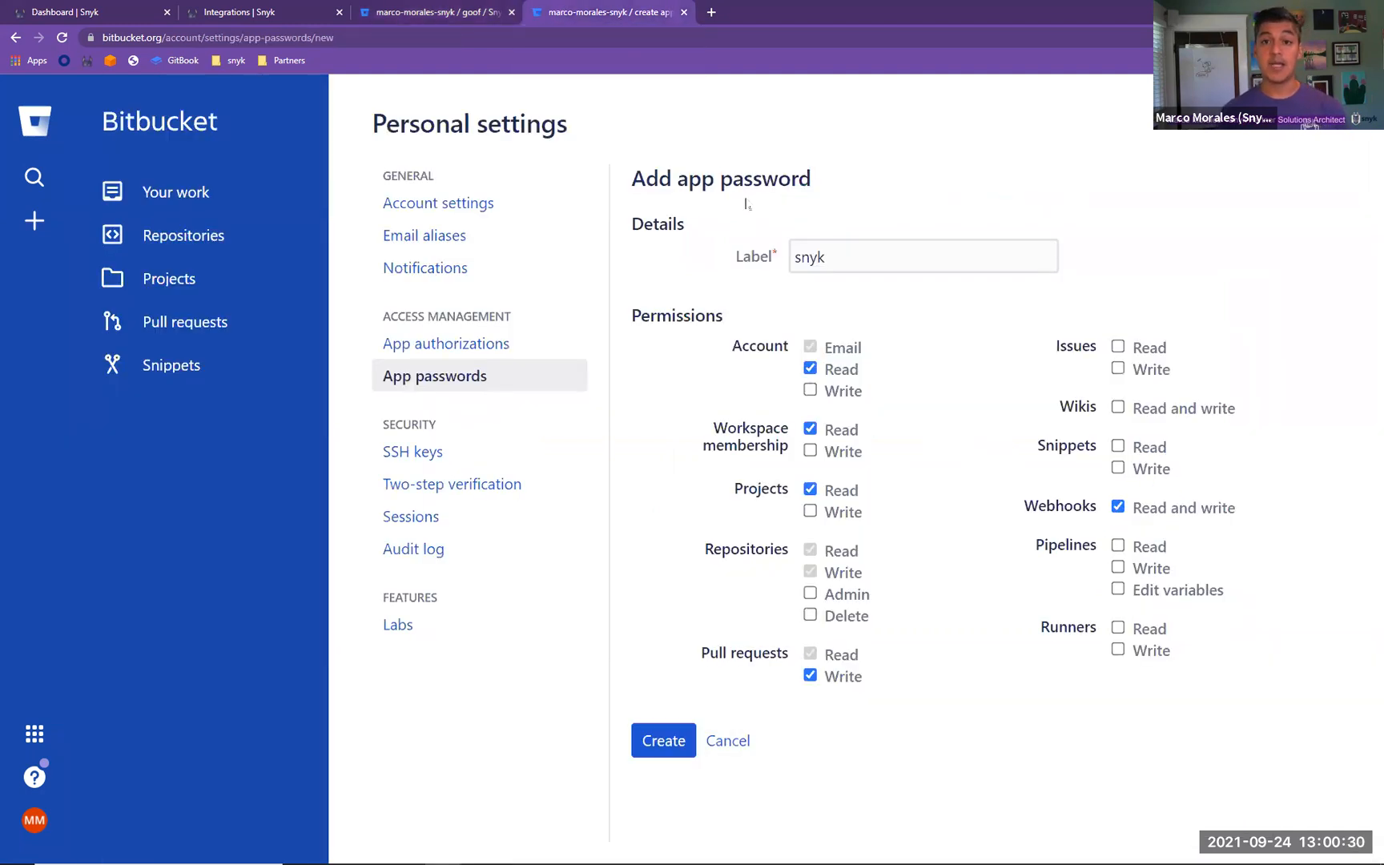
{"action": "left_click", "coordinate": [668, 743]}
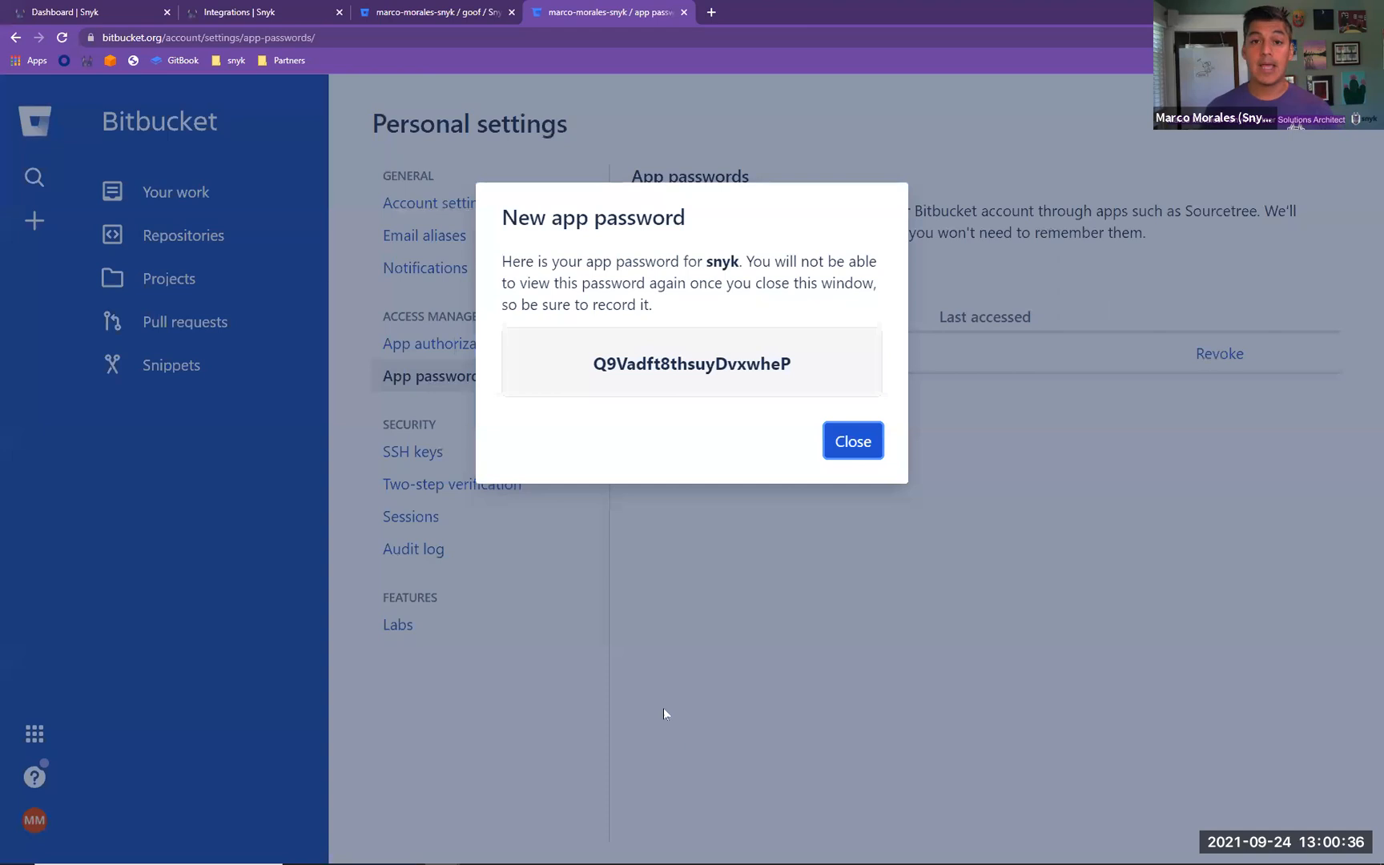
{"action": "double_click", "coordinate": [710, 364]}
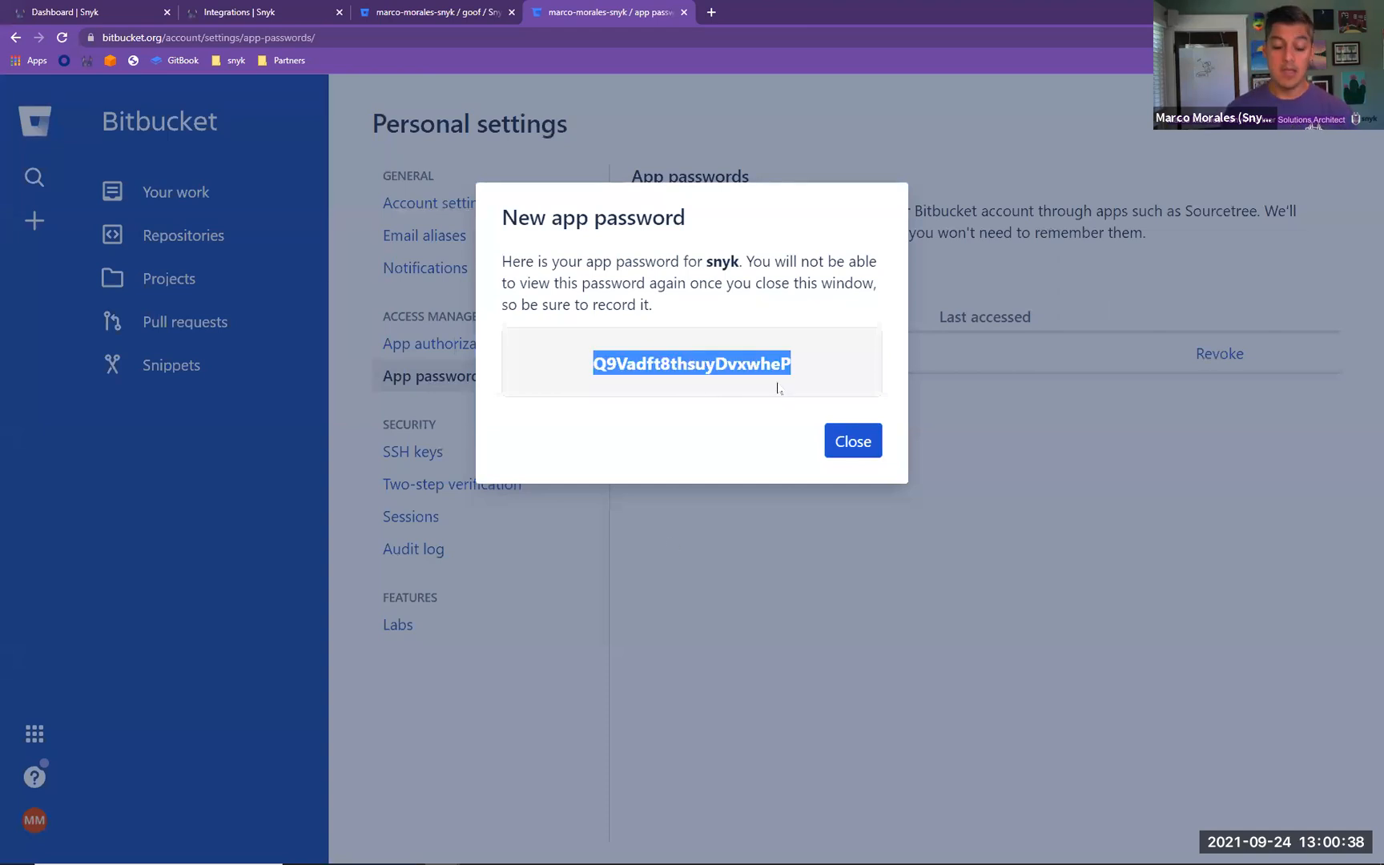
{"action": "left_click", "coordinate": [853, 441]}
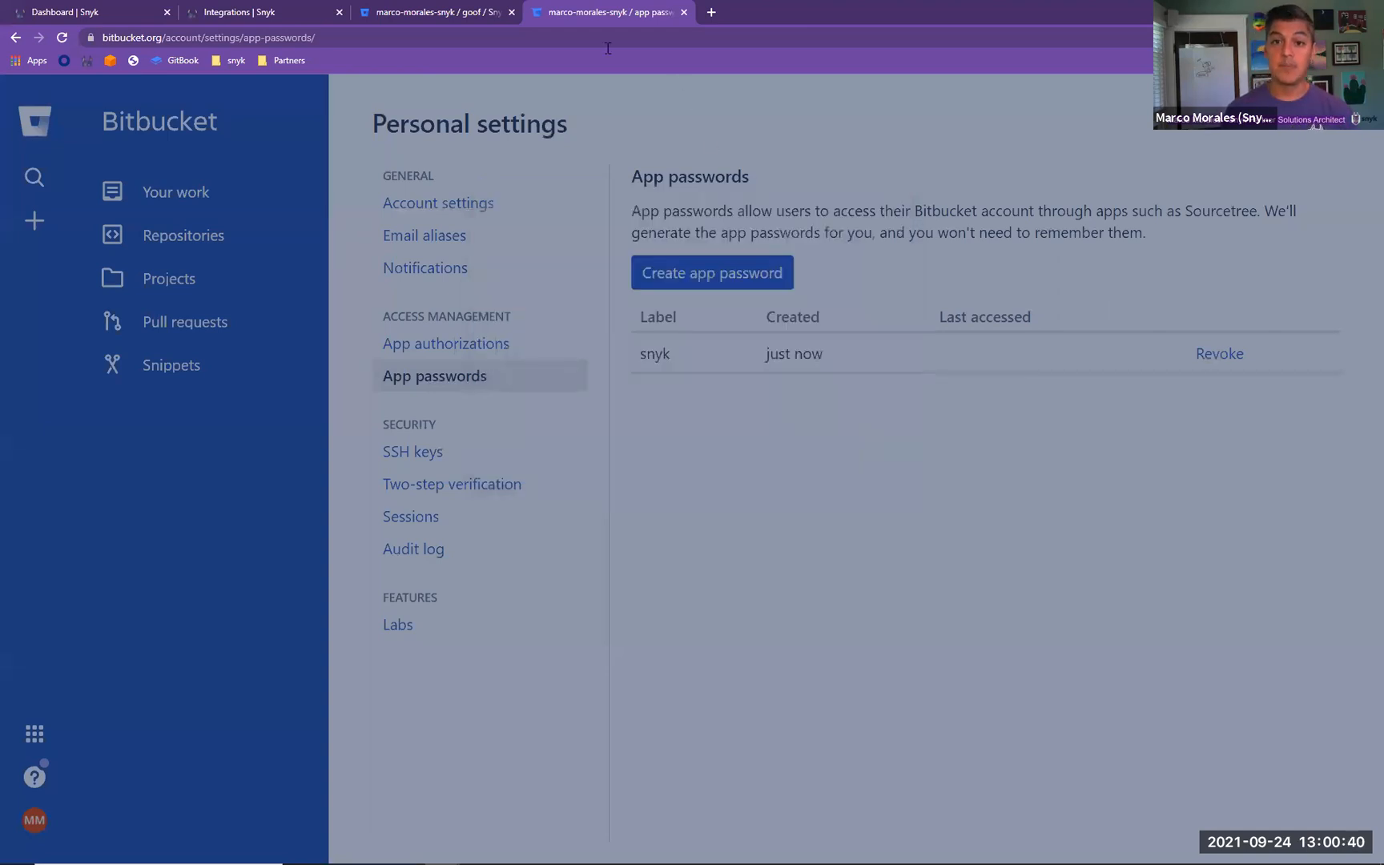
Paste the app password into the Snyk integration and finish to start importing goof.
{"action": "left_click", "coordinate": [448, 11]}
{"action": "left_click", "coordinate": [527, 737]}
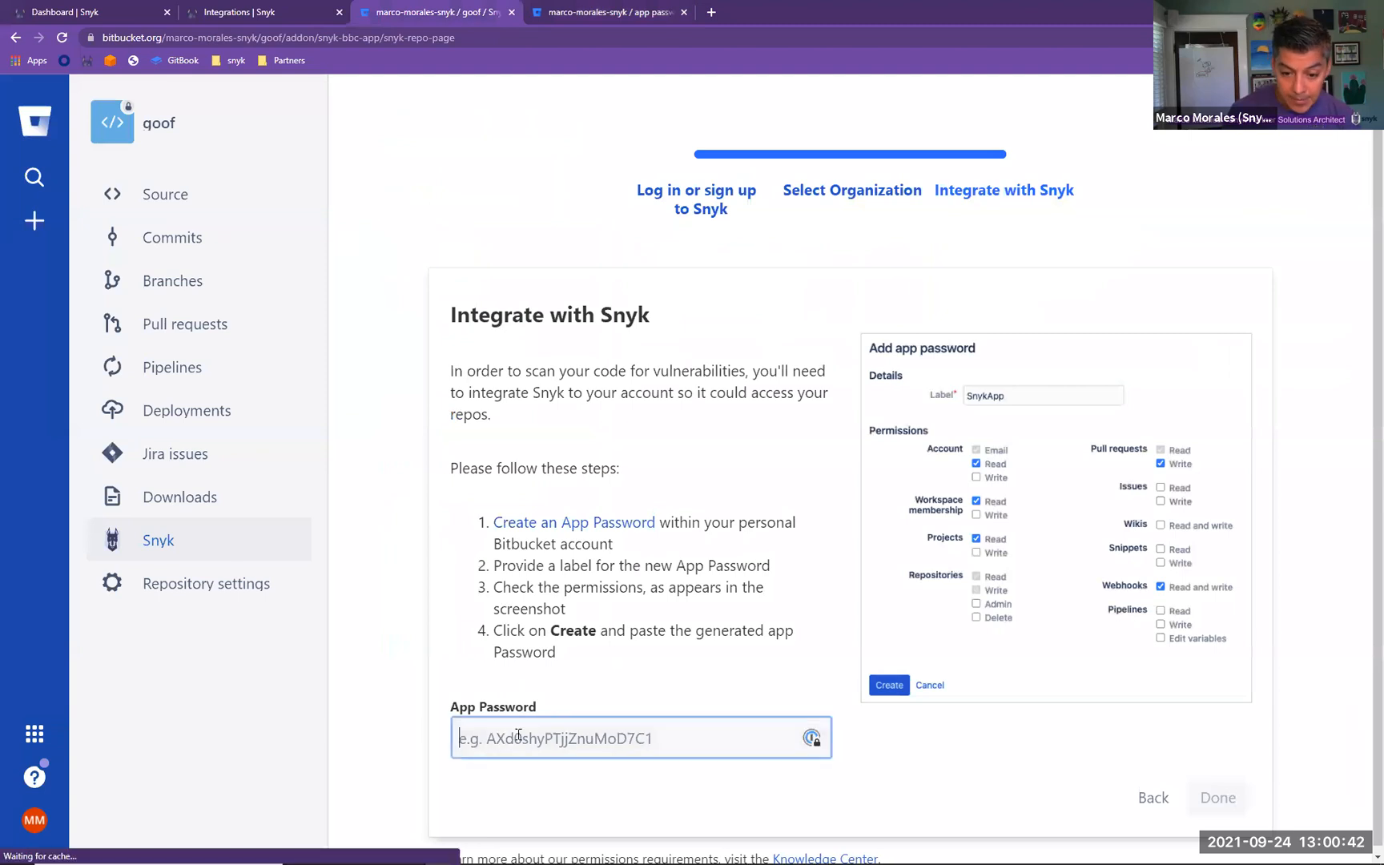
{"action": "key", "text": "ctrl+v"}
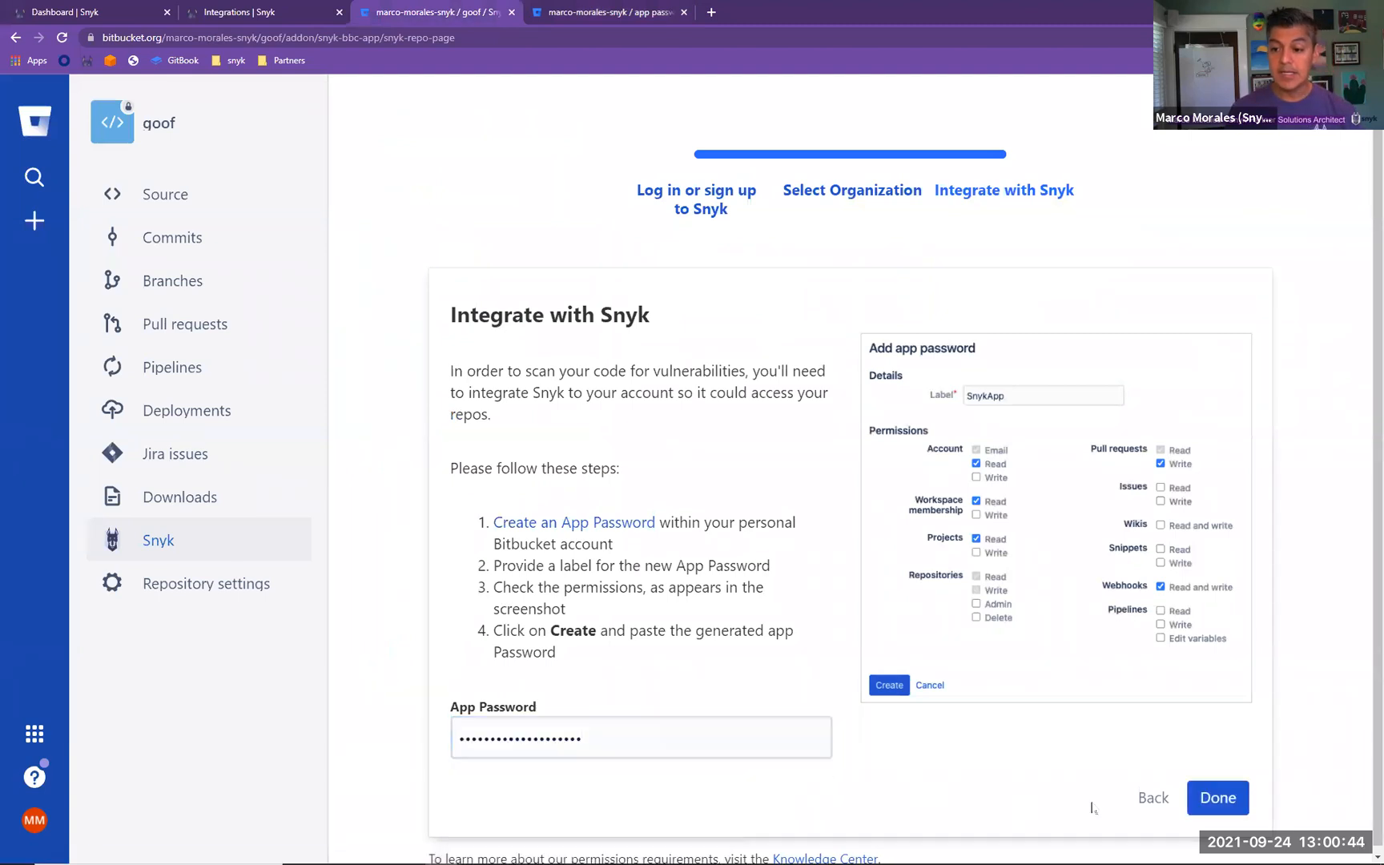
{"action": "left_click", "coordinate": [1218, 801]}
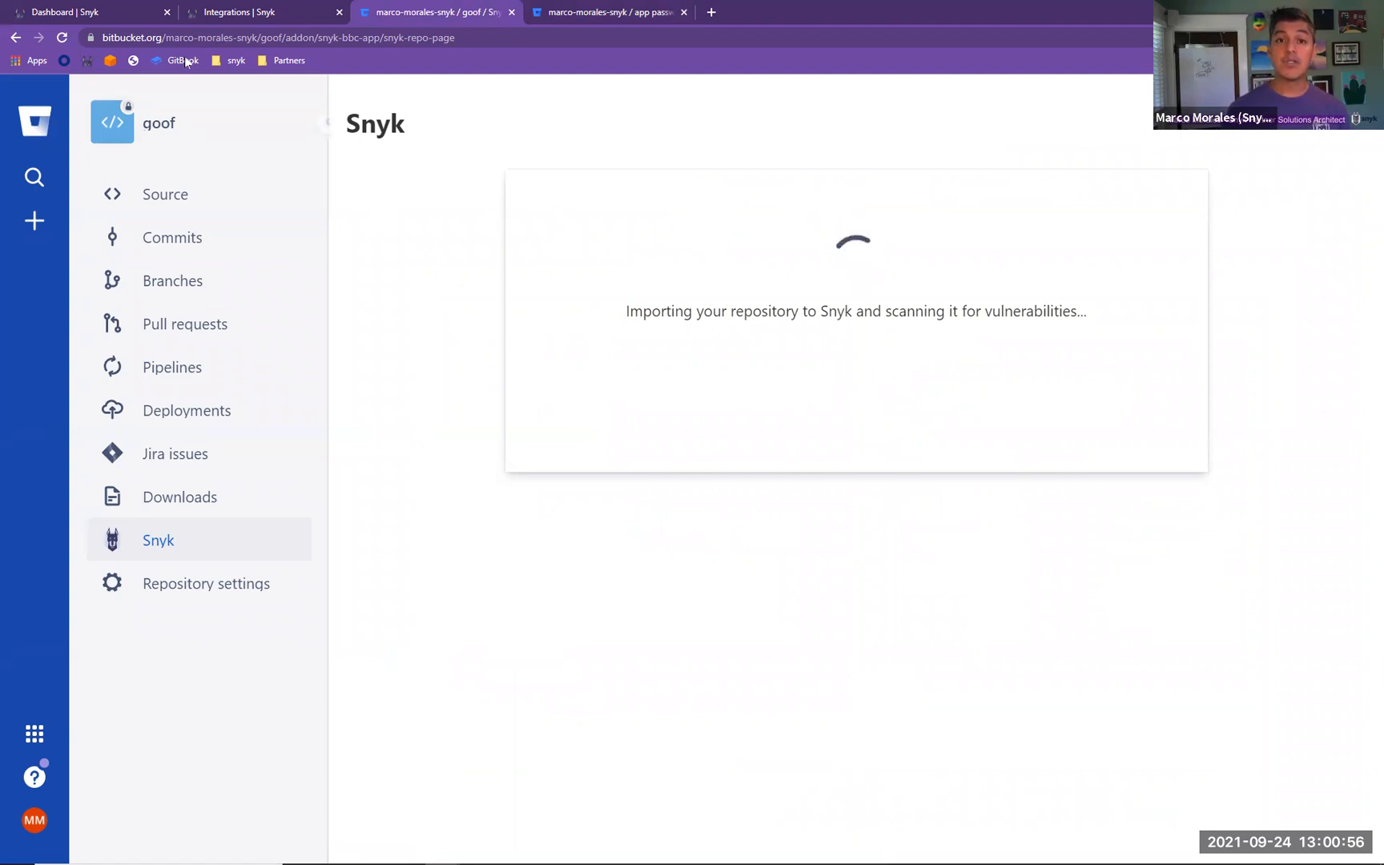
Reload the Snyk dashboard to show goof's scanned projects, then go to Integrations.
{"action": "left_click", "coordinate": [107, 15]}
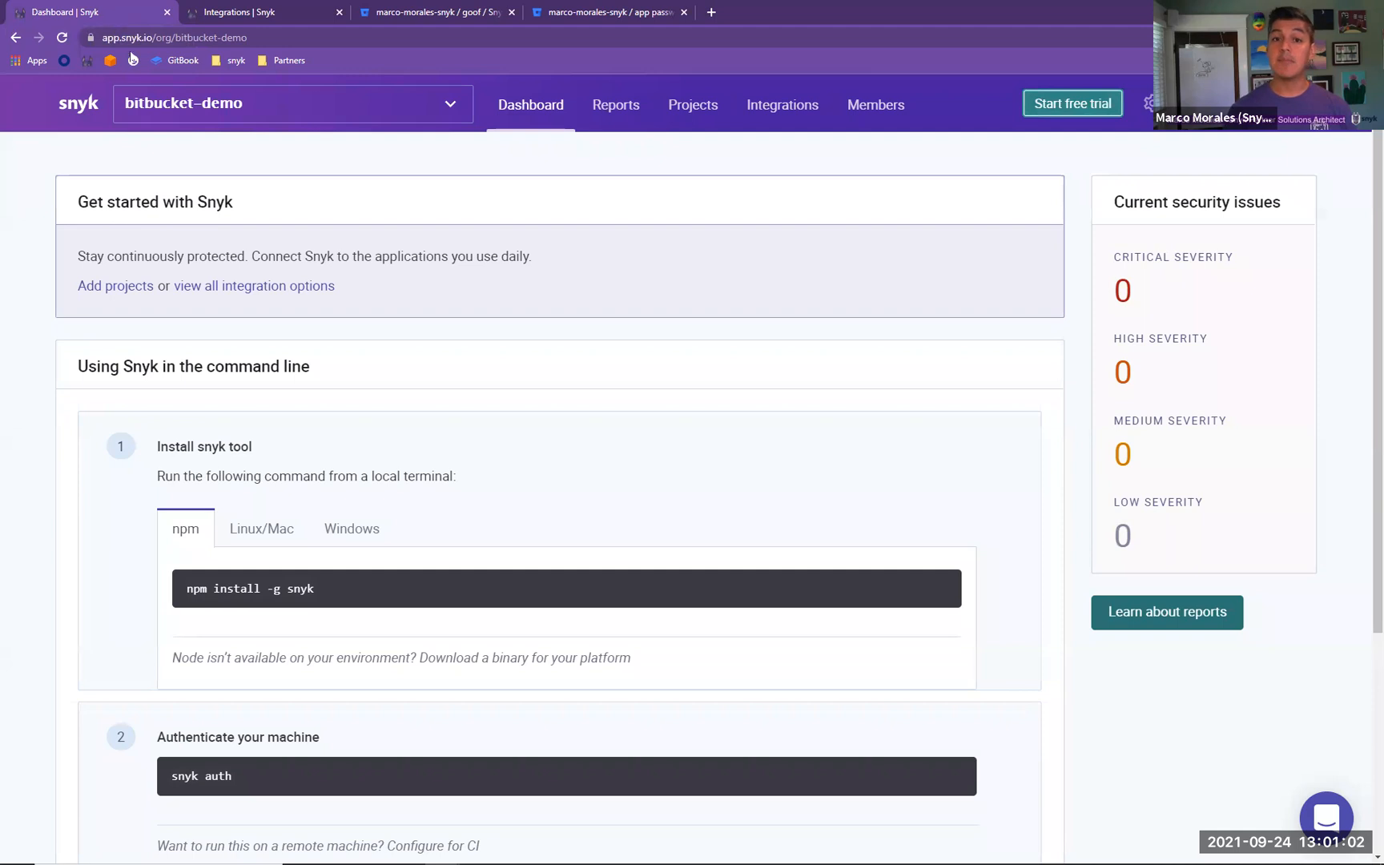
{"action": "key", "text": "ctrl+r"}
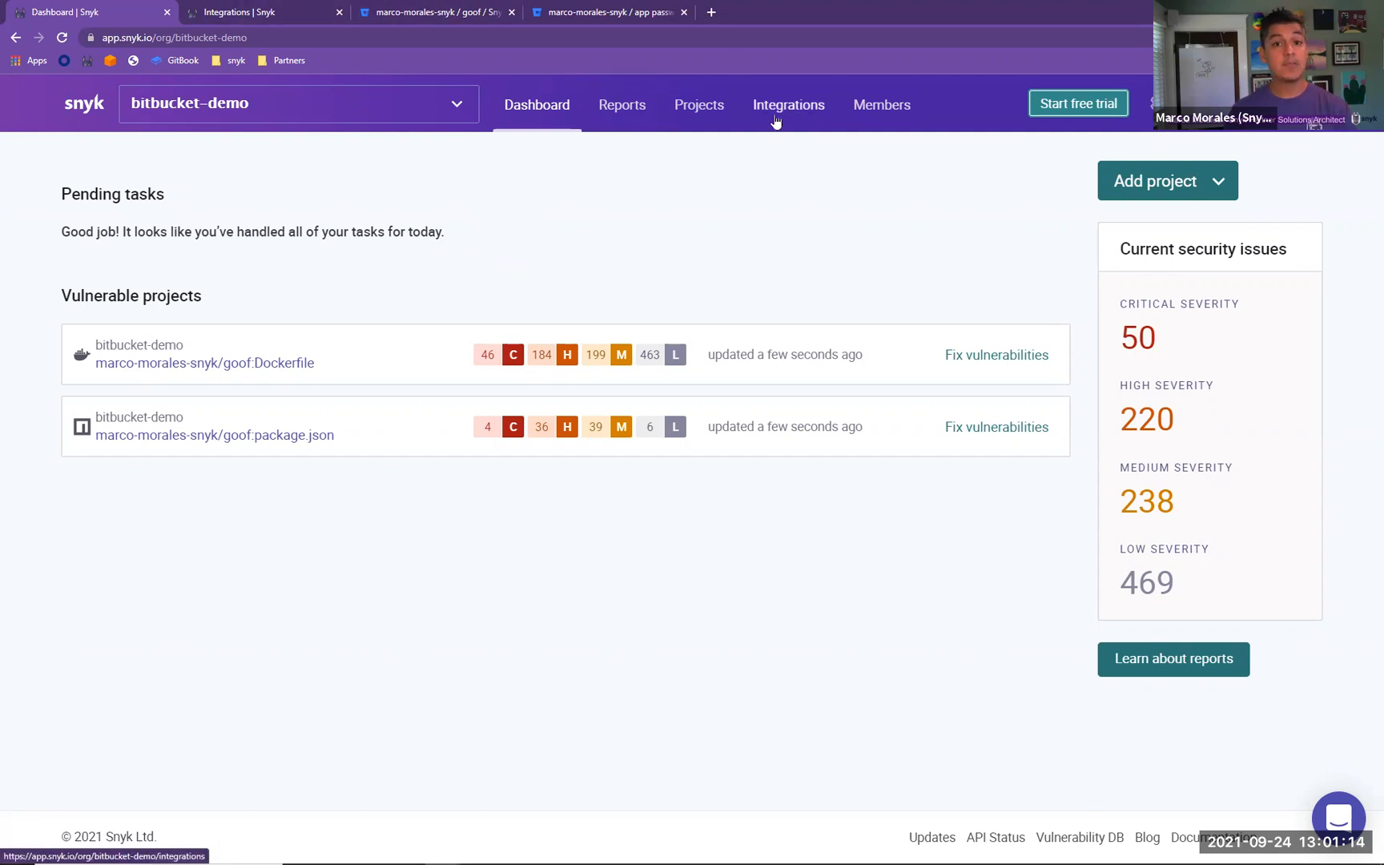
{"action": "left_click", "coordinate": [247, 12]}
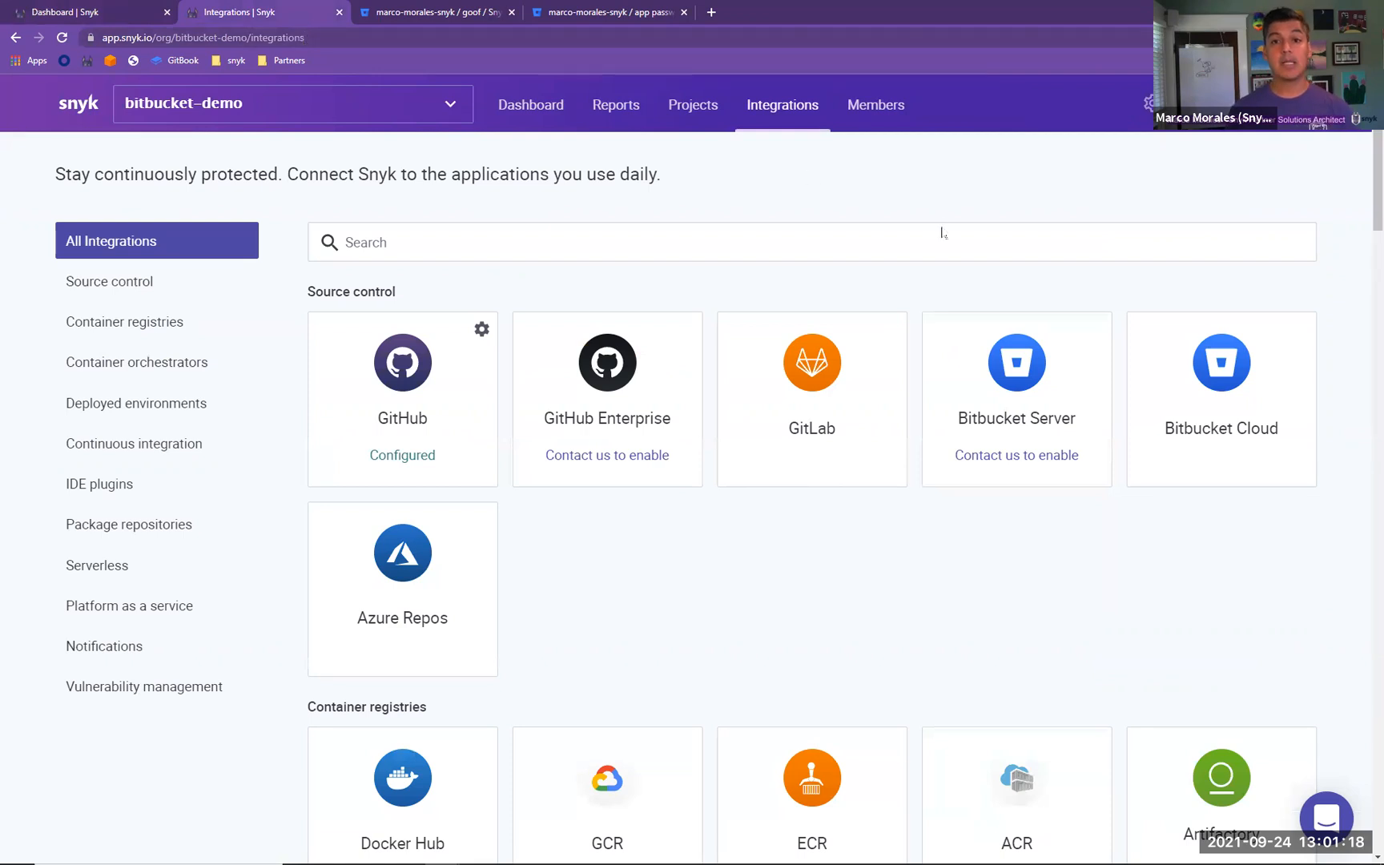
View the configured Bitbucket Cloud integration, then return to goof's security insights showing 977 vulnerabilities.
{"action": "left_click", "coordinate": [1208, 376]}
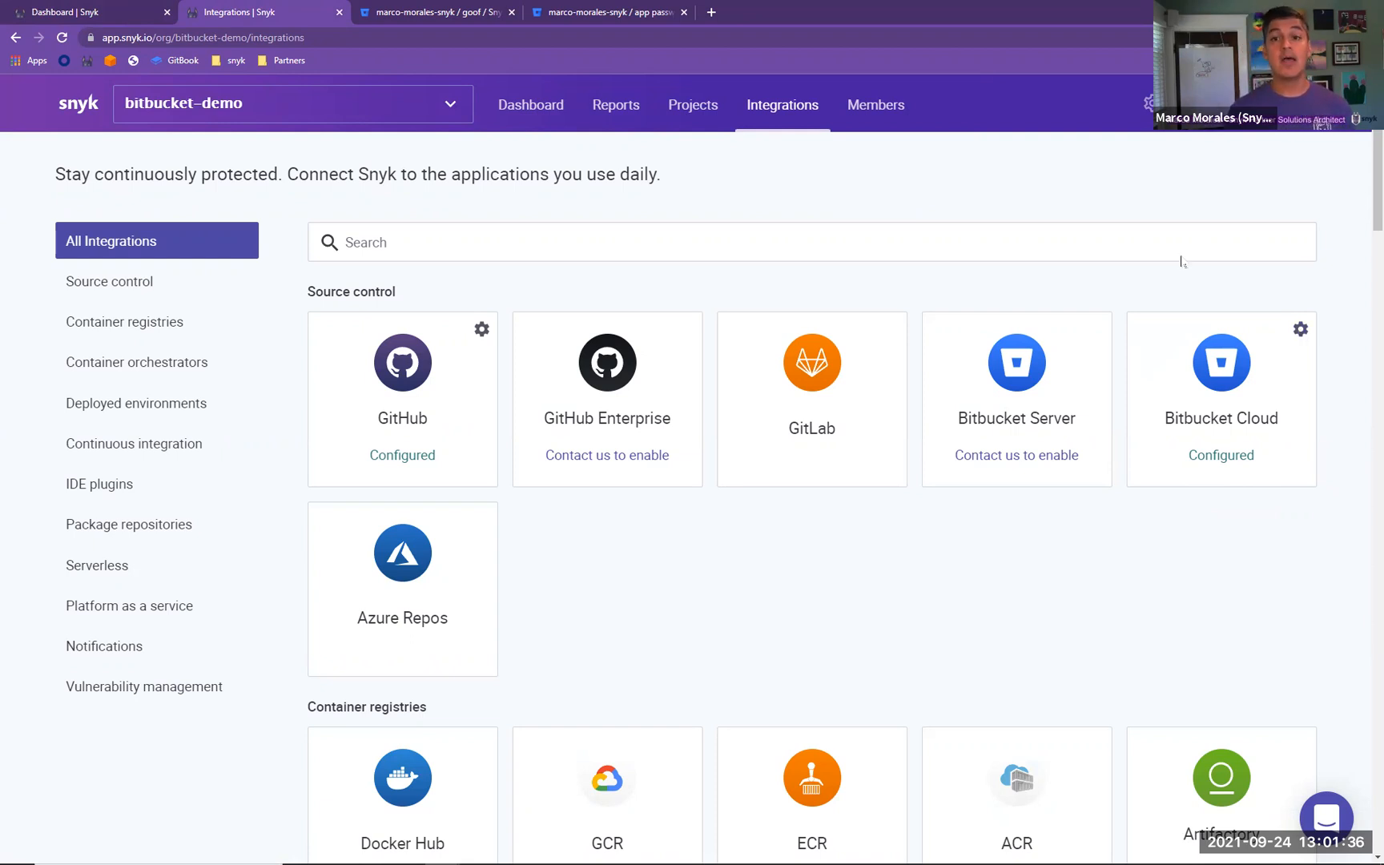
{"action": "left_click", "coordinate": [438, 12]}
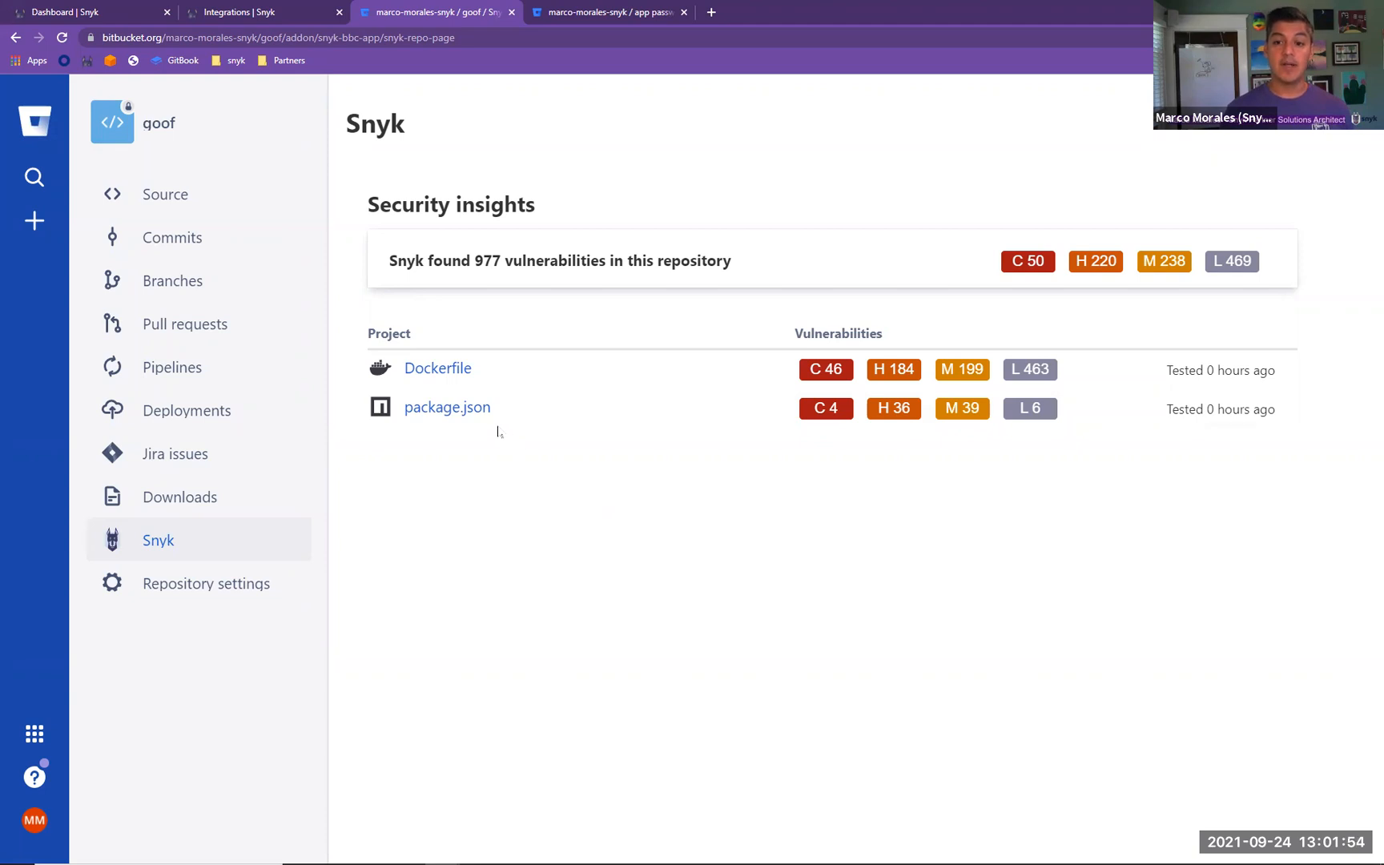
Open the package.json project's Snyk details with its 85 vulnerabilities.
{"action": "left_click", "coordinate": [466, 408]}
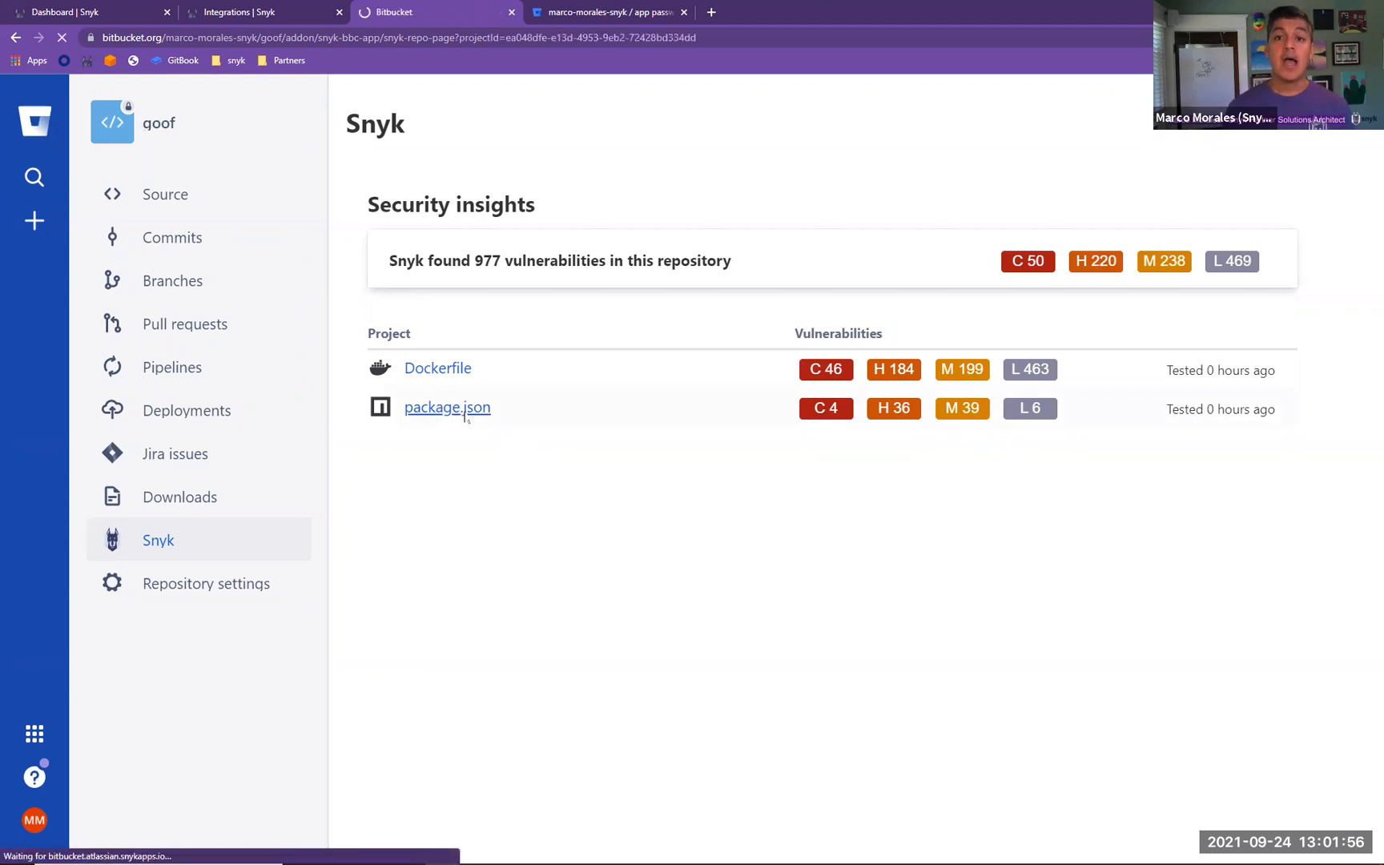